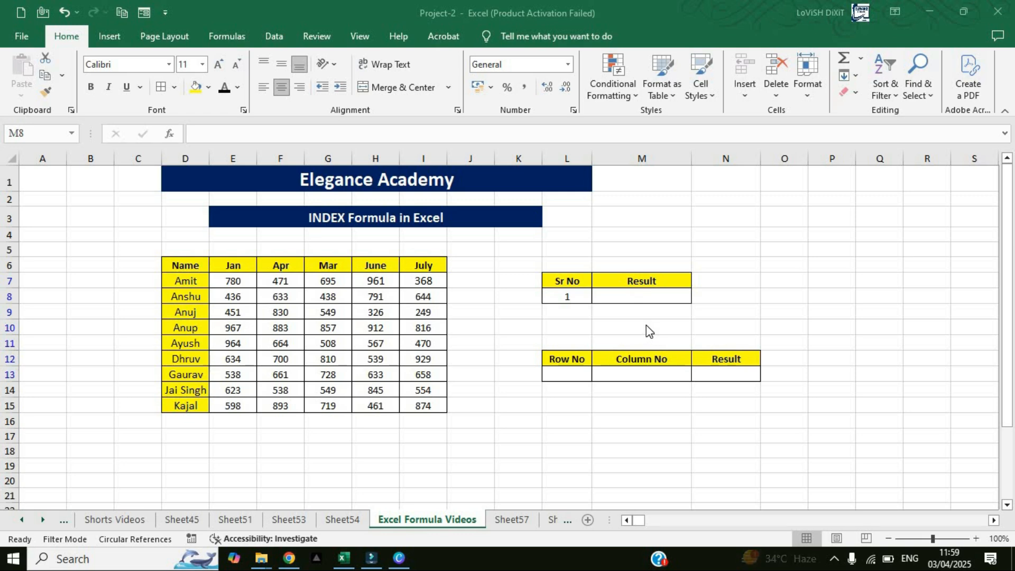
# Step: Enter the formula =INDEX(D6:I6,L8) in Result cell M8 to look up a header by its serial number
pyautogui.click(641, 296)
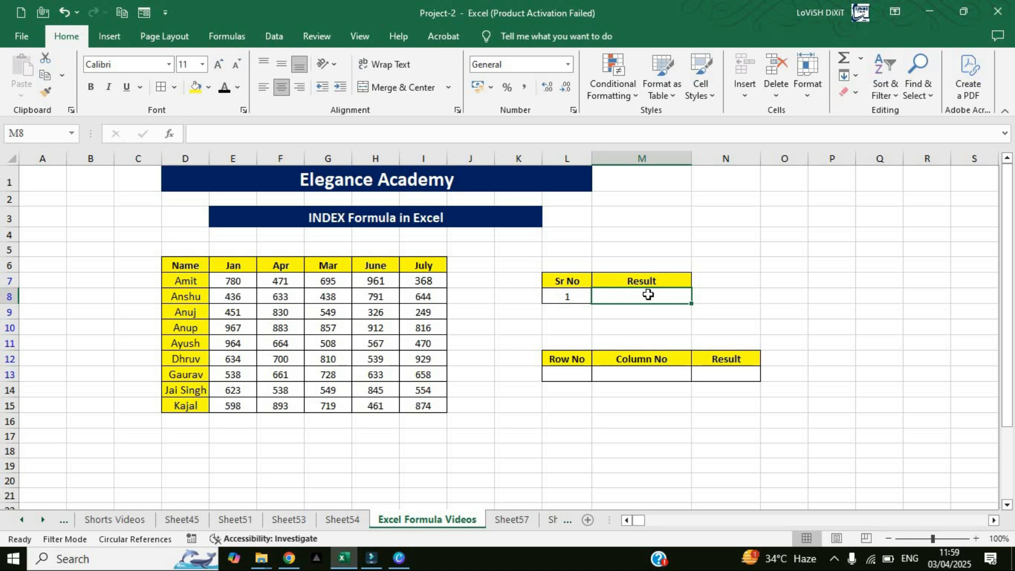
pyautogui.write('=inde')
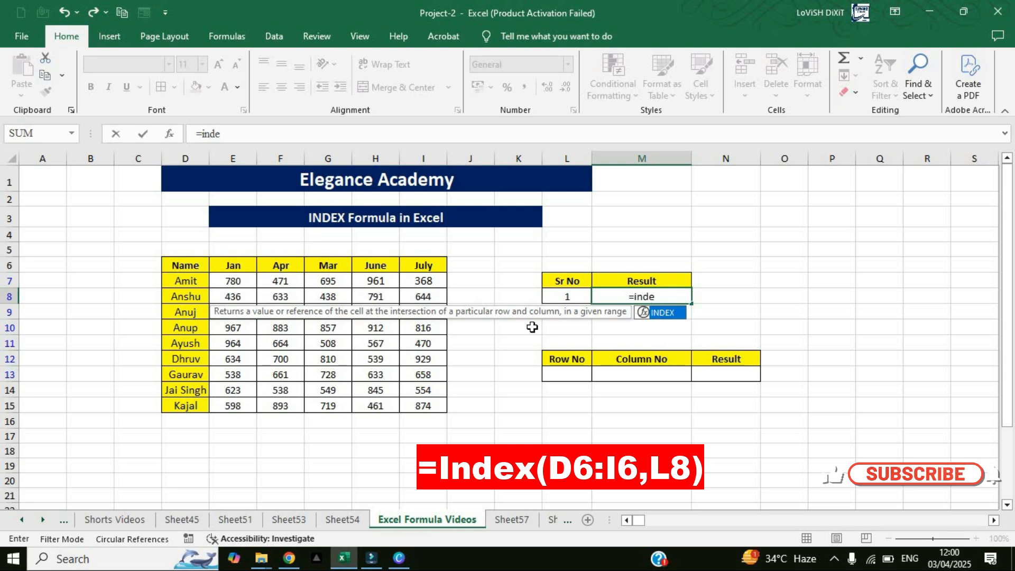
pyautogui.press('Tab')
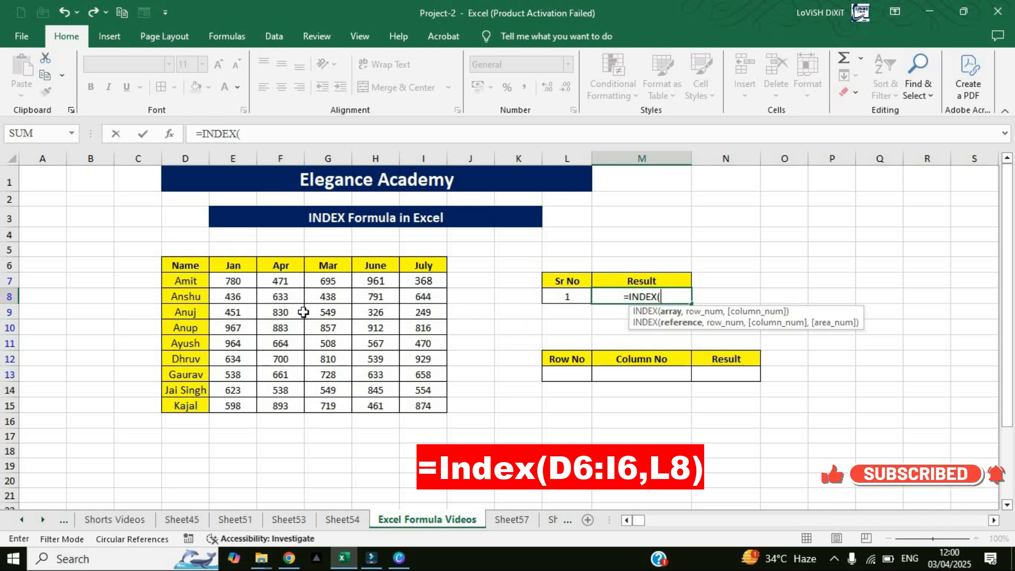
pyautogui.moveTo(191, 270); pyautogui.dragTo(429, 264)
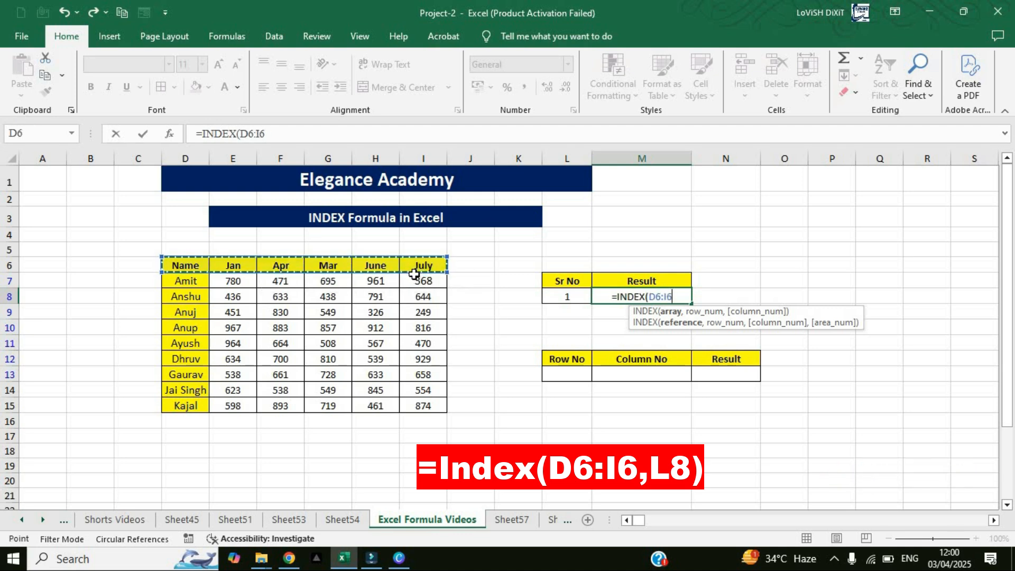
pyautogui.write(',')
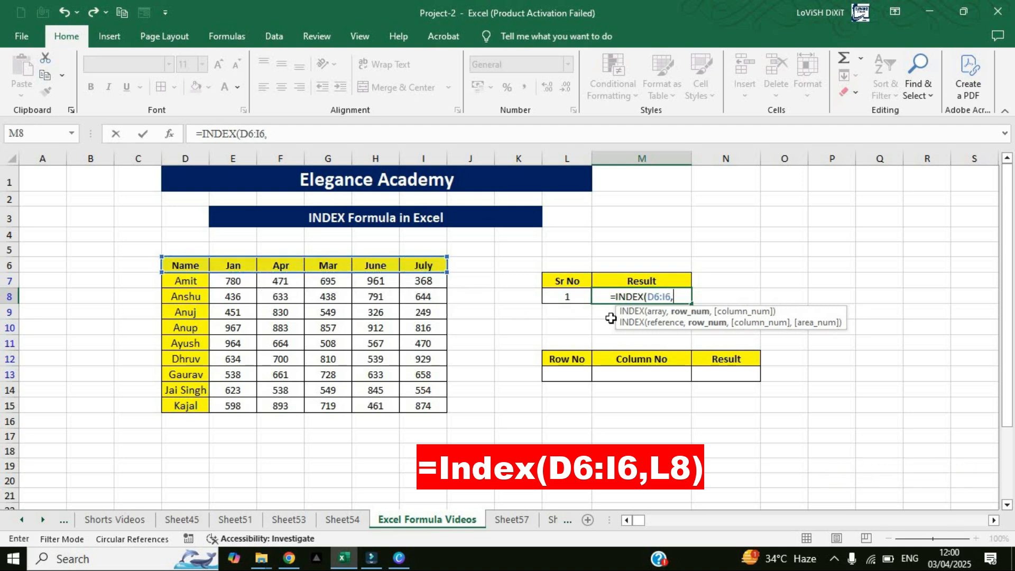
pyautogui.click(566, 296)
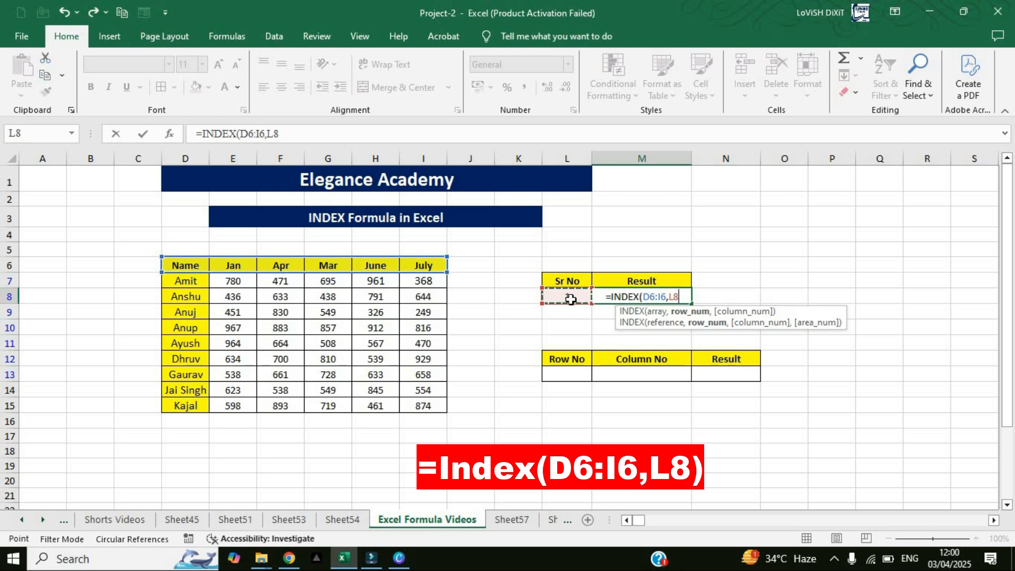
pyautogui.write(')')
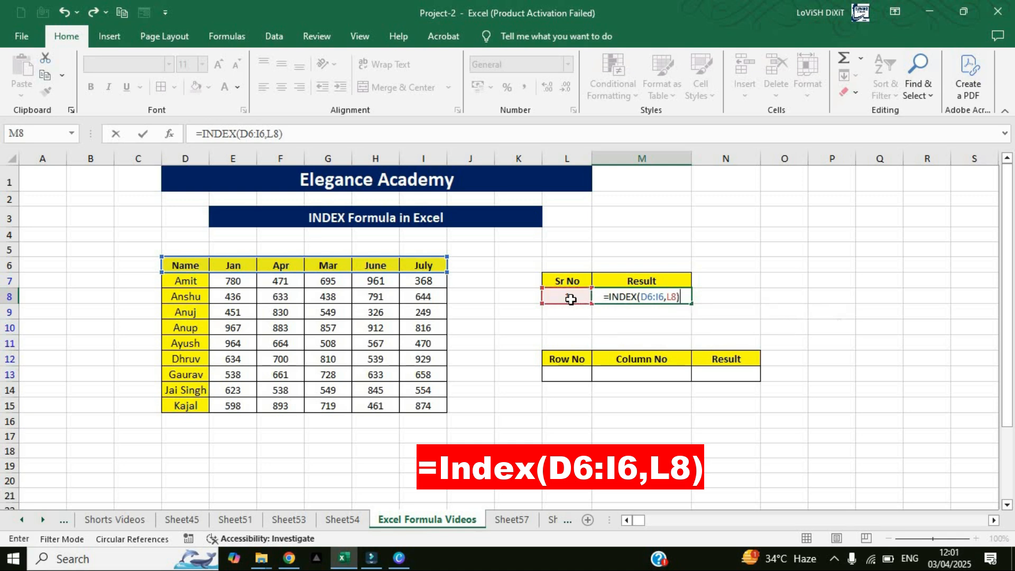
pyautogui.press('Return')
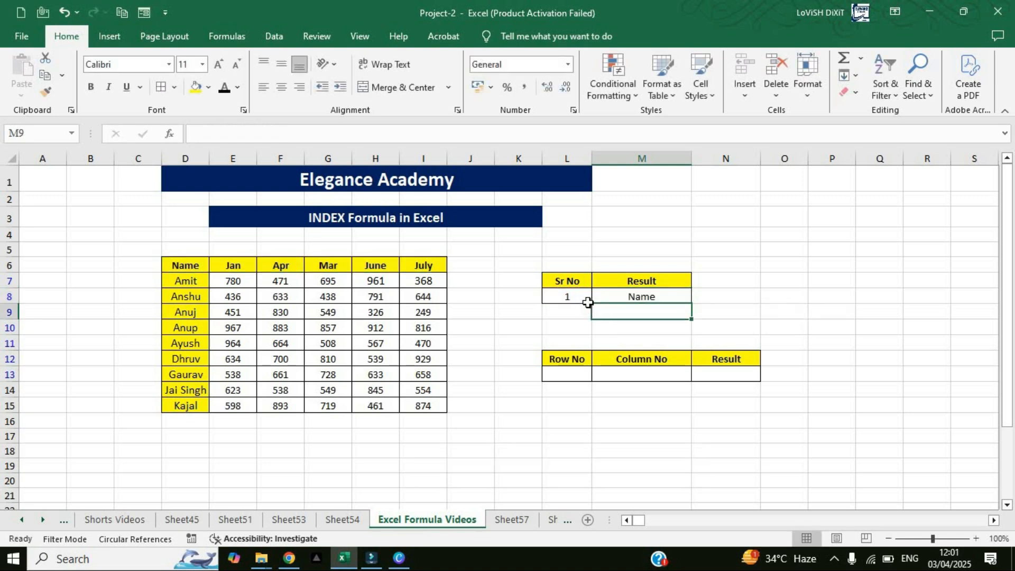
# Step: Test the header lookup with Sr No 2 in L8, comparing the result in M8 with header row D6:I6
pyautogui.click(578, 297)
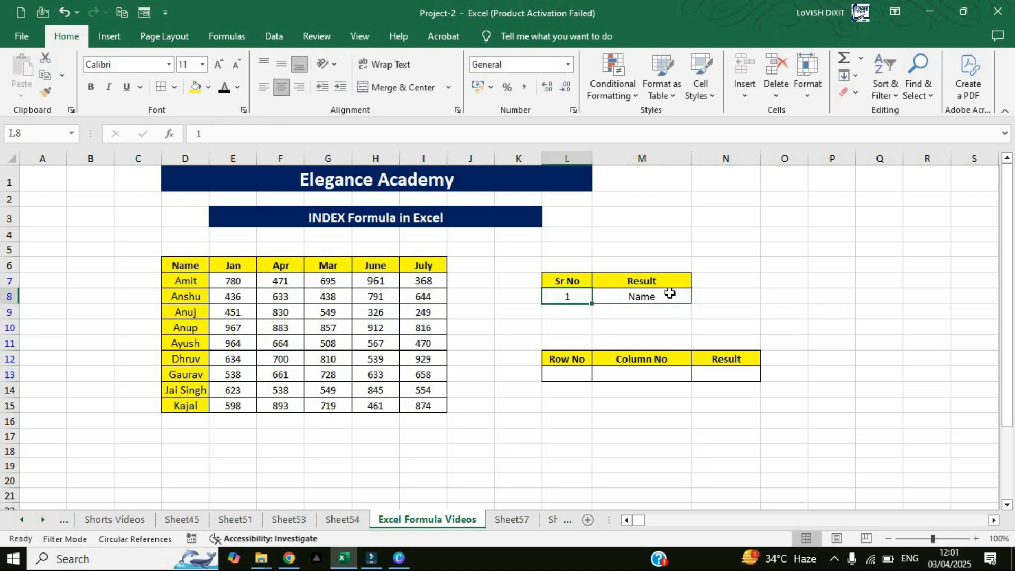
pyautogui.click(661, 298)
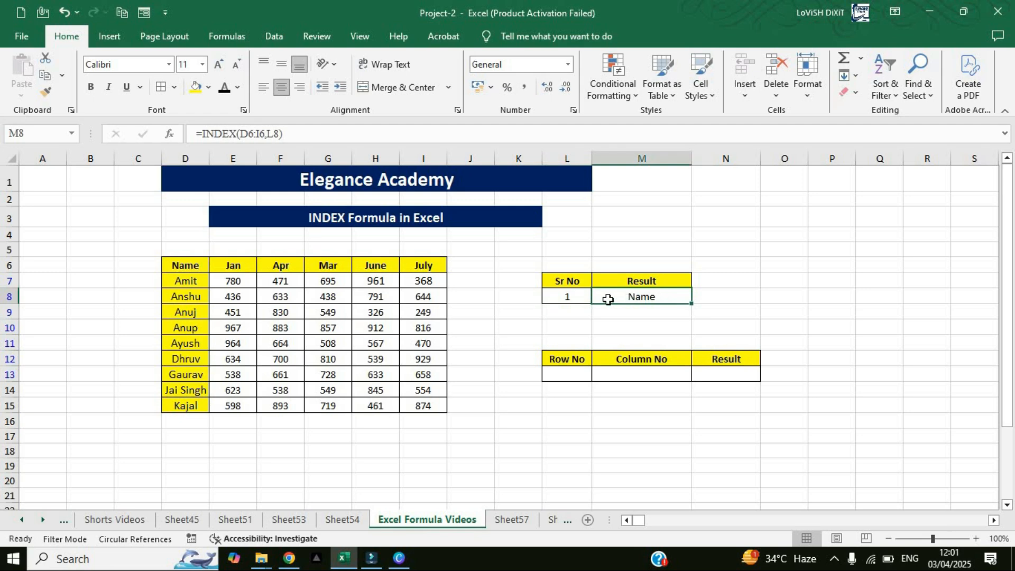
pyautogui.moveTo(185, 265); pyautogui.dragTo(236, 265)
pyautogui.moveTo(403, 264); pyautogui.dragTo(403, 265)
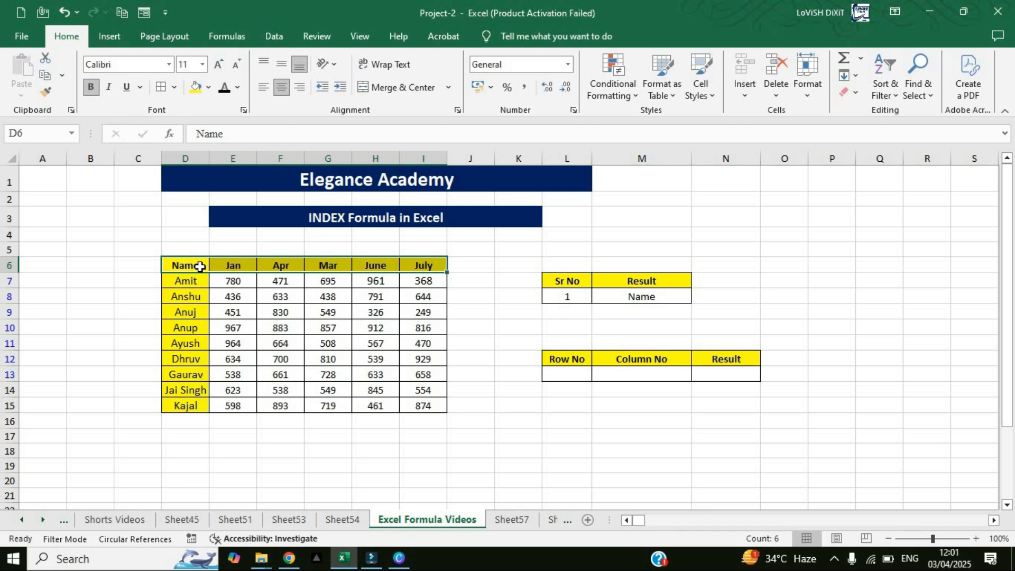
pyautogui.click(569, 299)
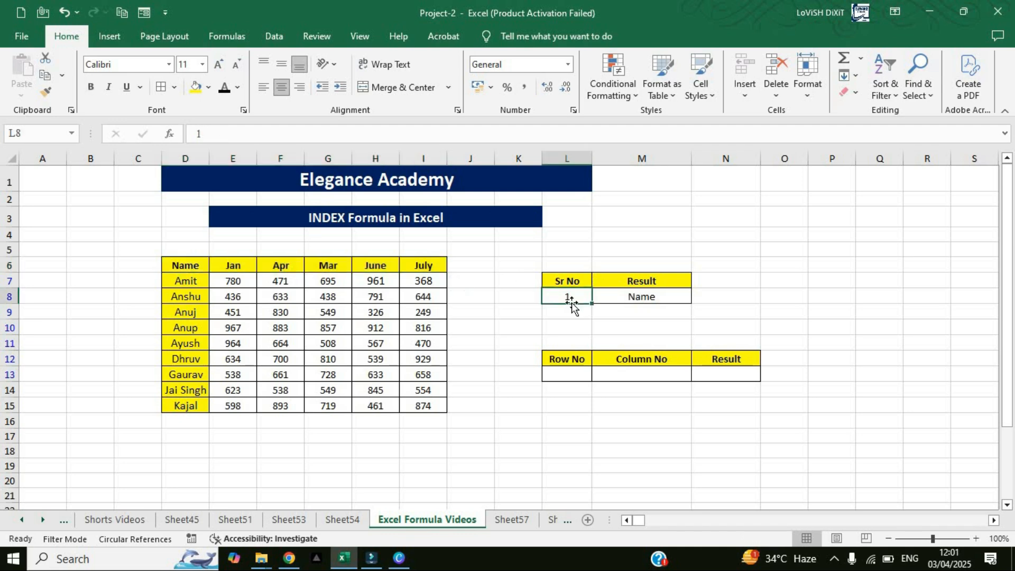
pyautogui.write('2')
pyautogui.press('Return')
pyautogui.press('Up')
pyautogui.click(656, 299)
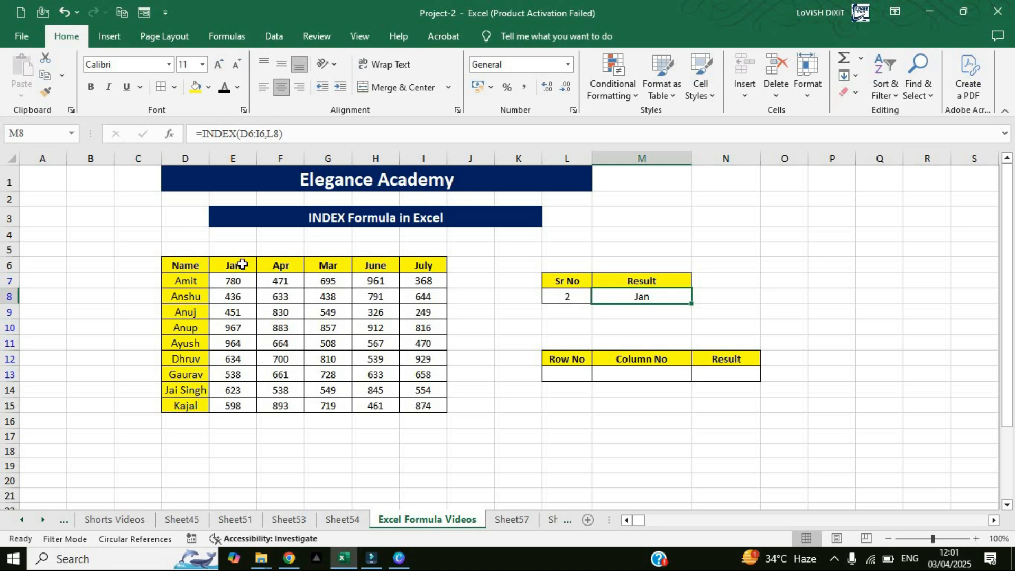
pyautogui.click(245, 265)
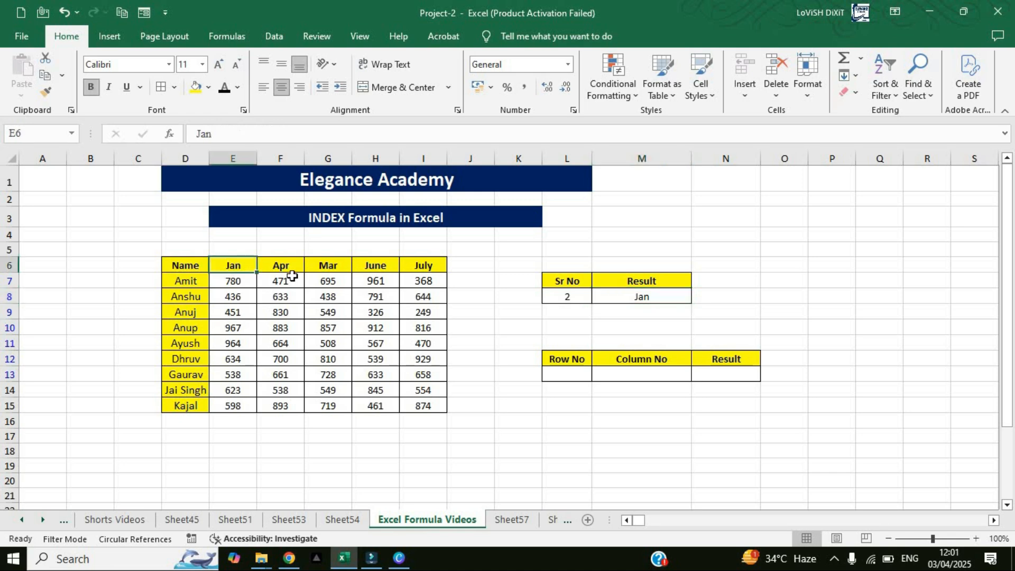
# Step: Set the Sr No in L8 to 5 and check the lookup result in M8
pyautogui.click(580, 294)
pyautogui.write('5')
pyautogui.press('Return')
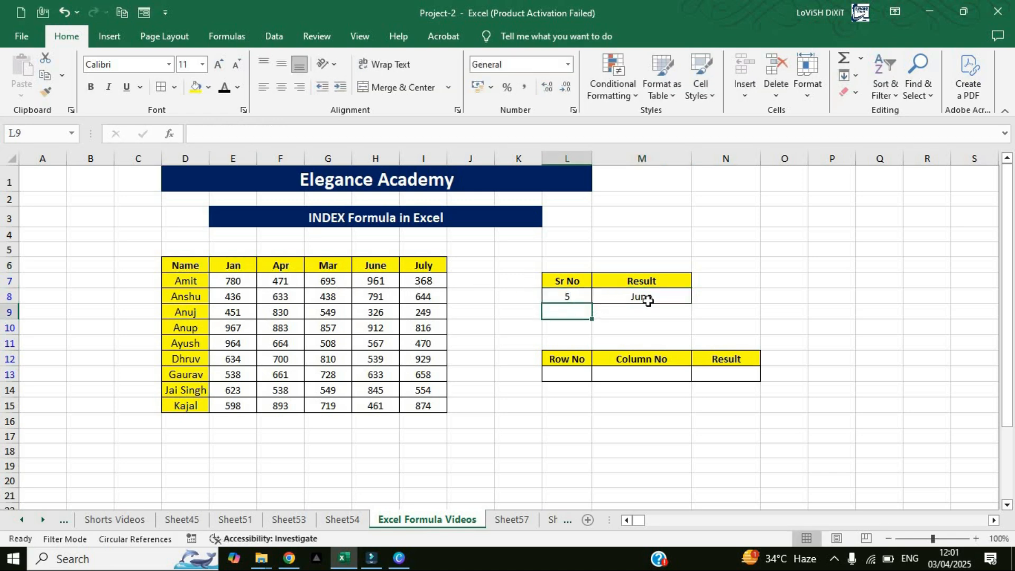
pyautogui.click(656, 294)
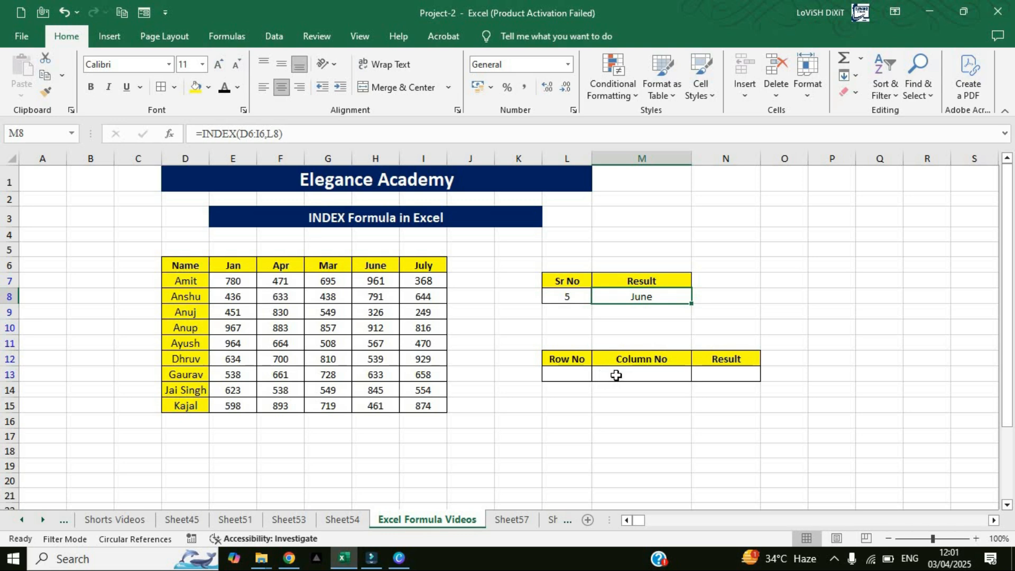
# Step: Enter the formula =INDEX(D6:I15,L13,M13) in Result cell N13 to look up a value by row and column number
pyautogui.click(741, 372)
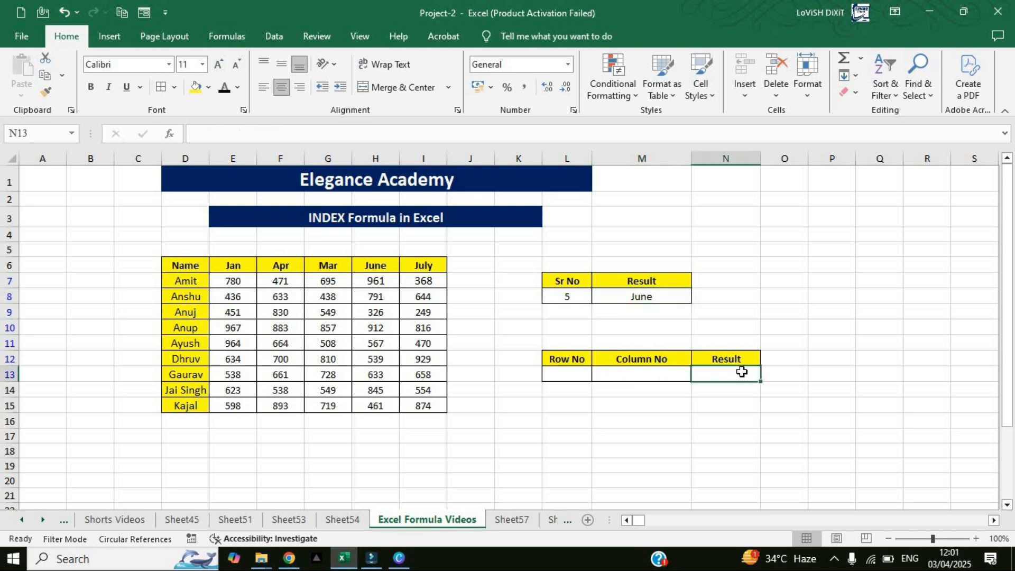
pyautogui.write('=inde')
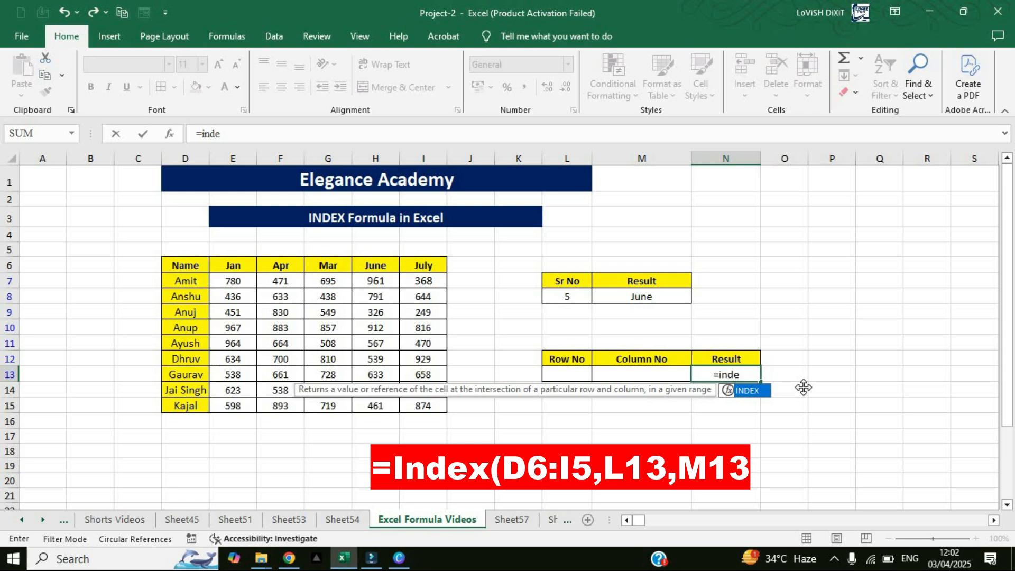
pyautogui.press('Tab')
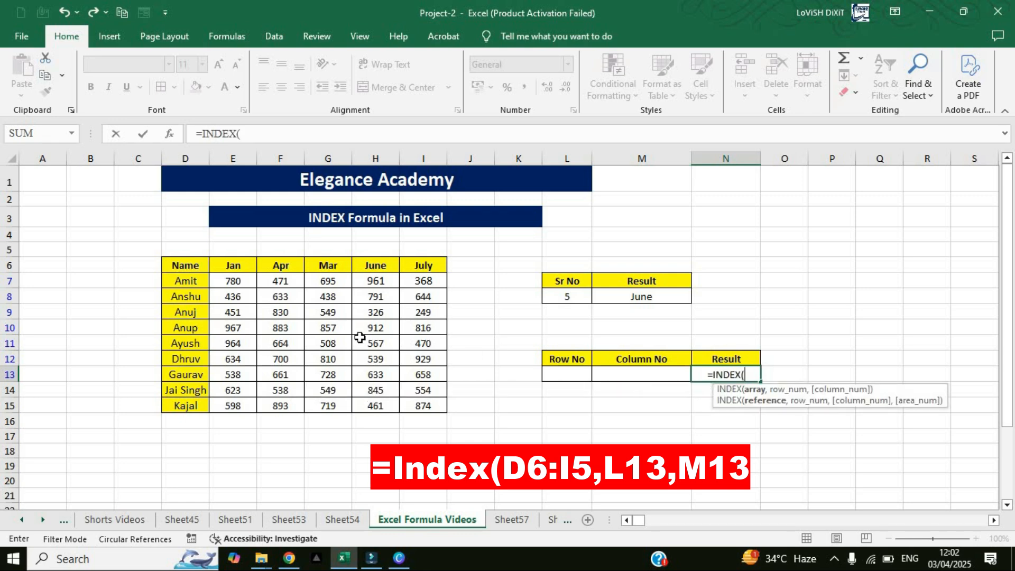
pyautogui.moveTo(193, 267); pyautogui.dragTo(431, 403)
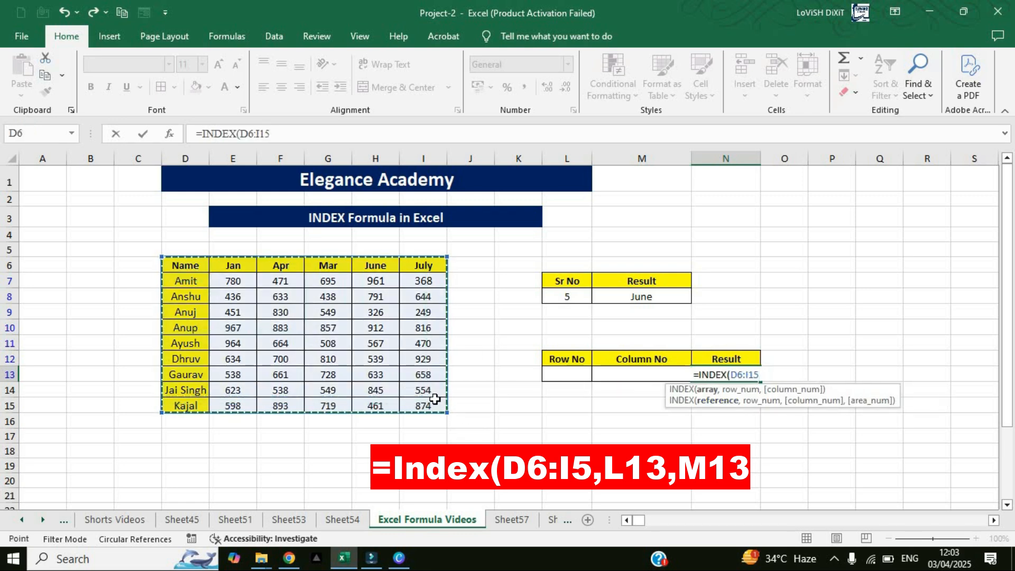
pyautogui.write(',')
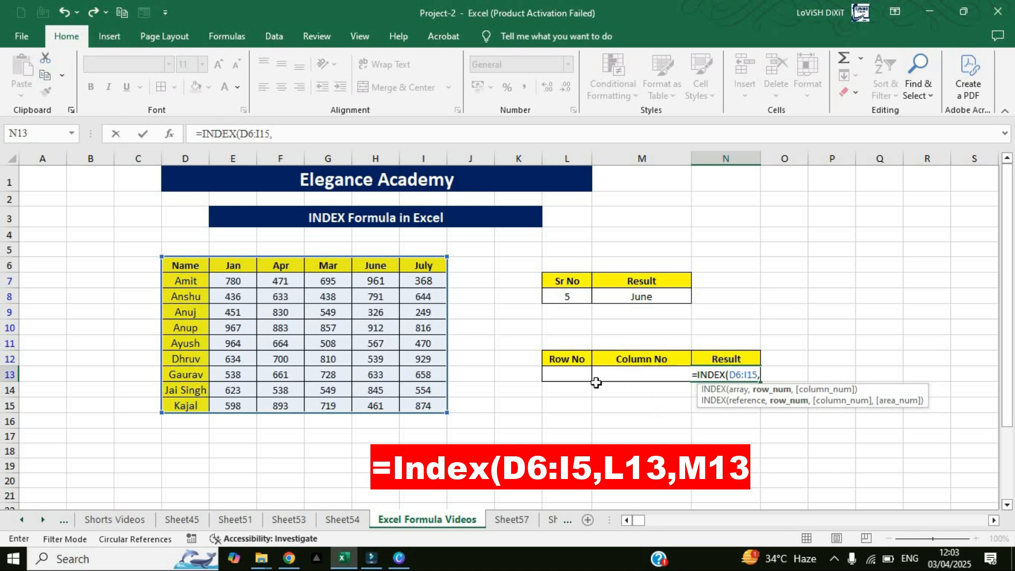
pyautogui.click(566, 372)
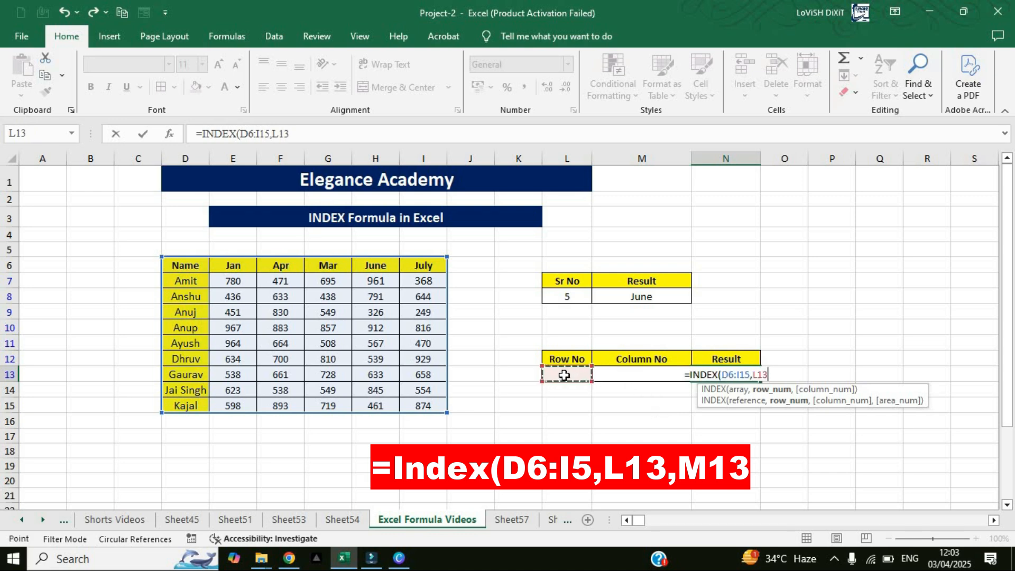
pyautogui.write(',')
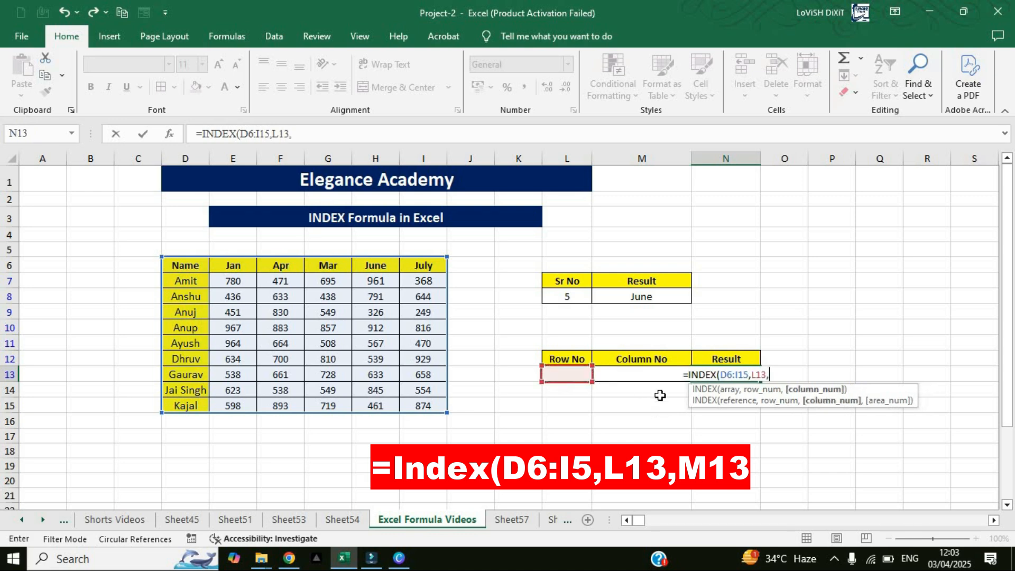
pyautogui.click(631, 373)
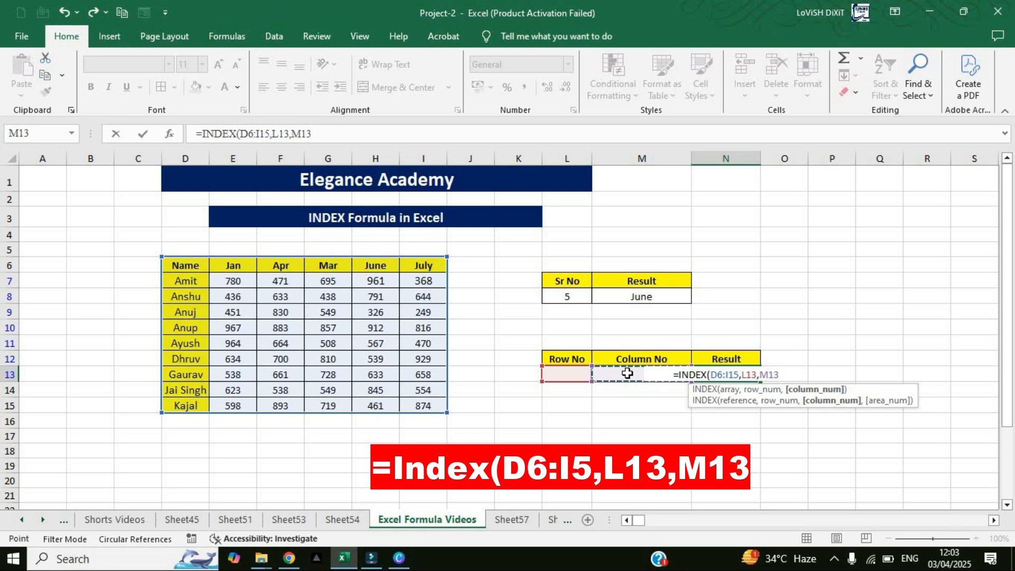
pyautogui.write(')')
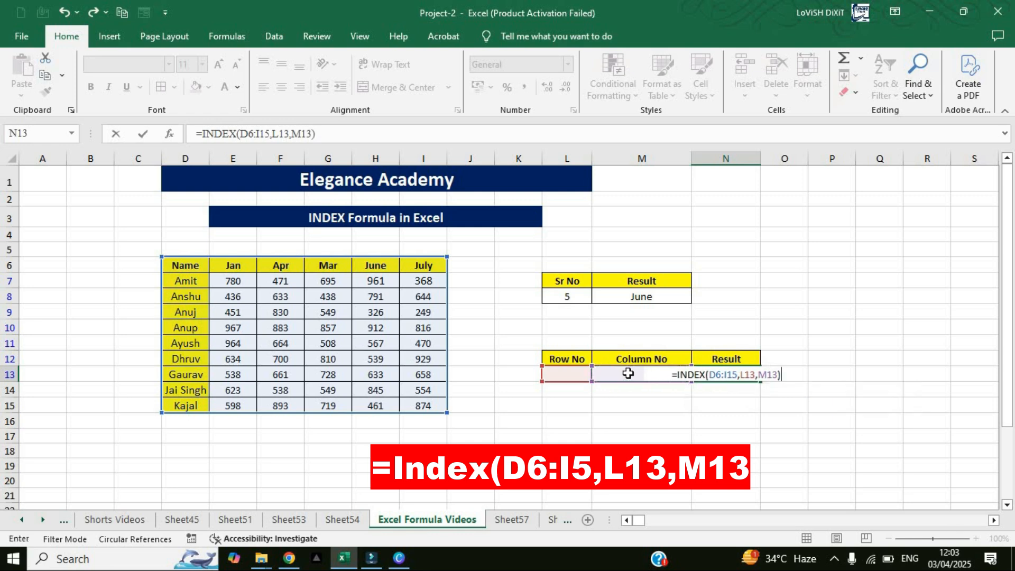
pyautogui.press('Return')
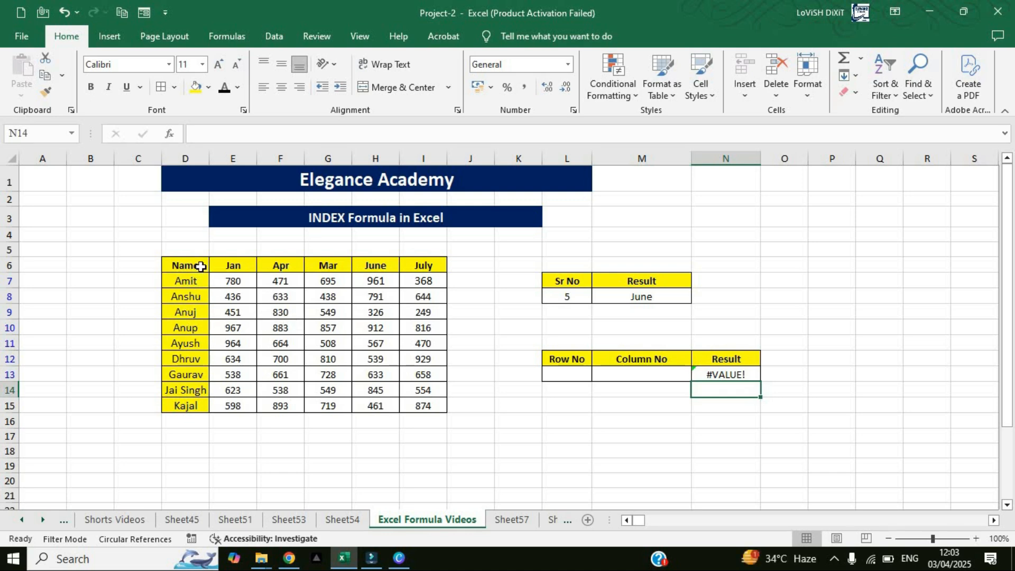
# Step: Test the two-way lookup with Row No 4 in L13 and Column No 3 in M13, checking the result in N13
pyautogui.click(565, 374)
pyautogui.write('4')
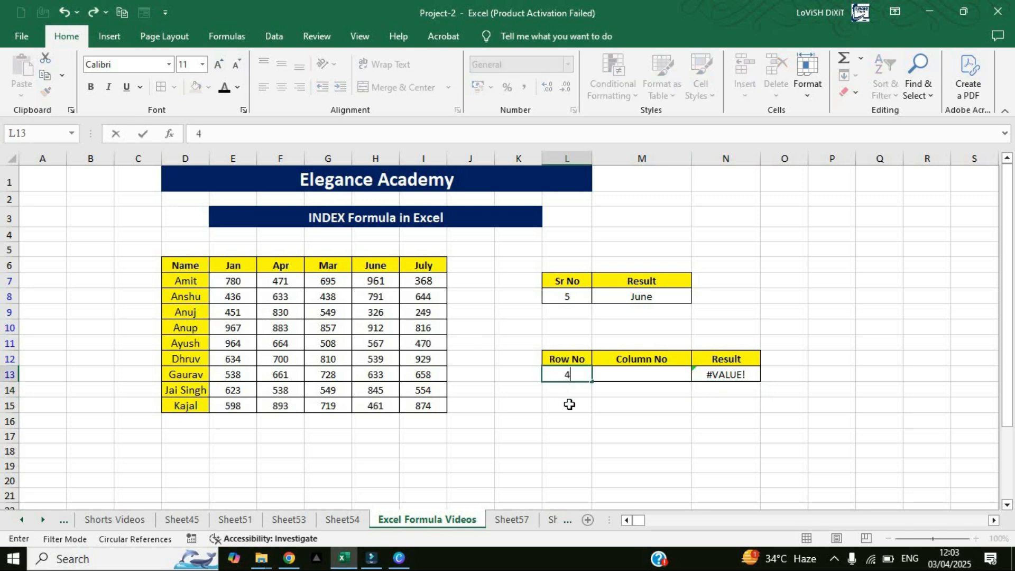
pyautogui.press('Return')
pyautogui.click(573, 376)
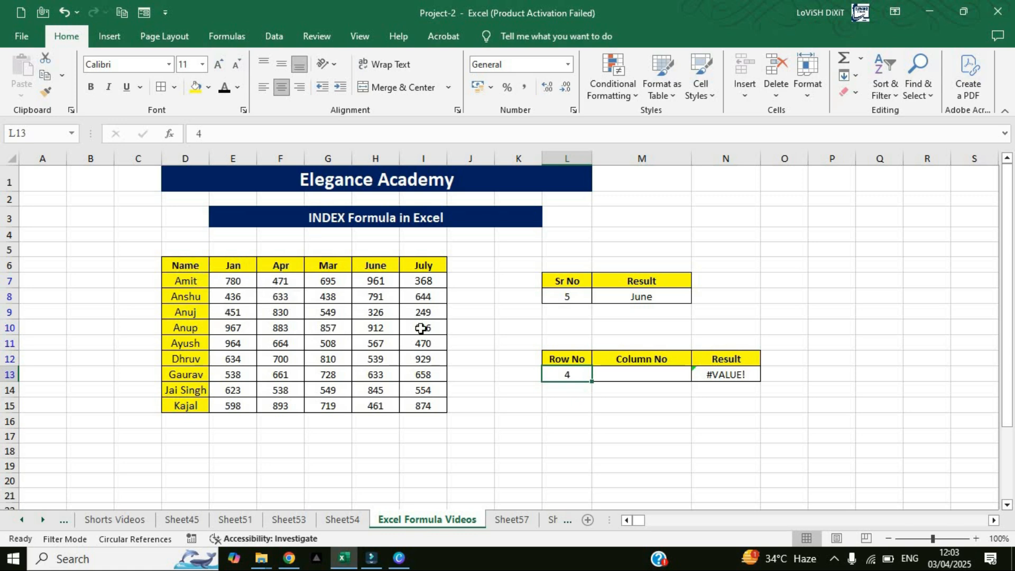
pyautogui.click(634, 382)
pyautogui.write('3')
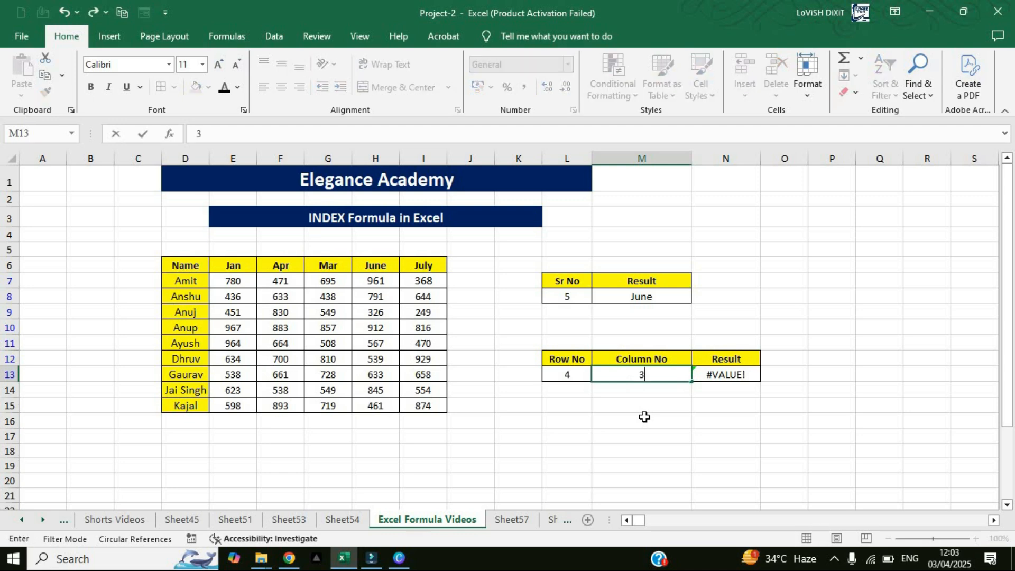
pyautogui.click(644, 417)
pyautogui.click(656, 376)
pyautogui.click(731, 374)
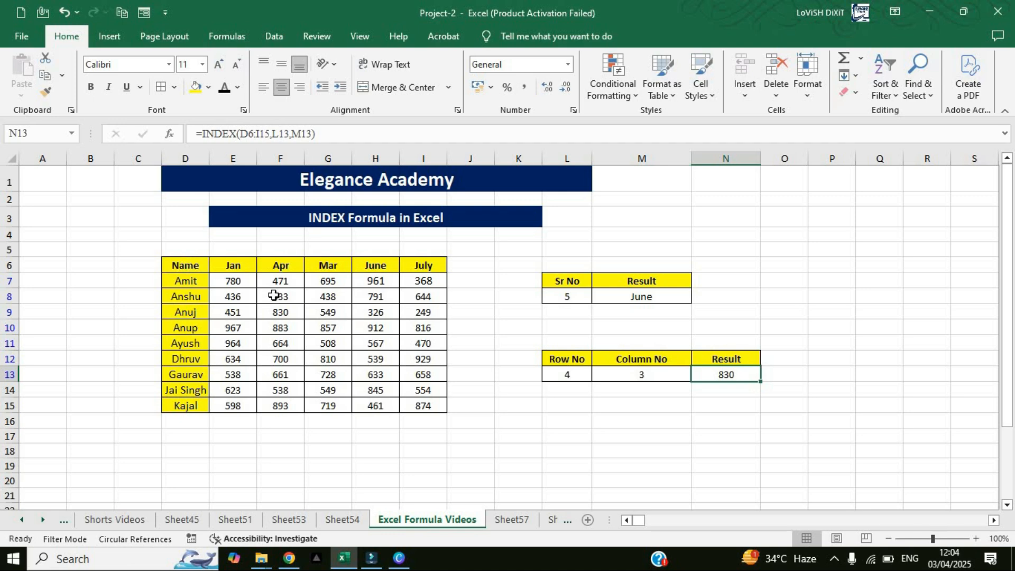
# Step: Set Row No in L13 to 2 and Column No in M13 to 4, and check the result in N13
pyautogui.click(575, 378)
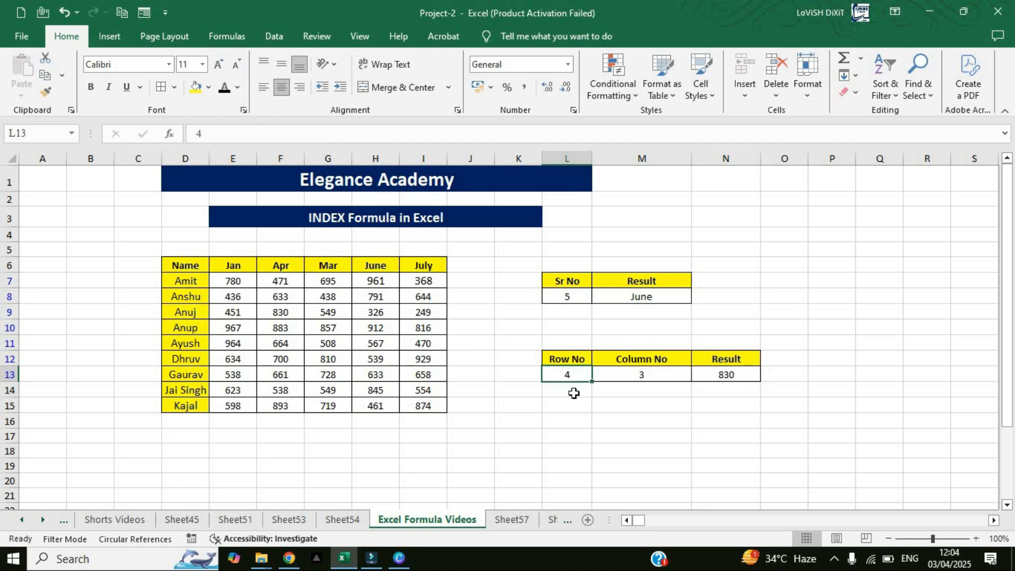
pyautogui.write('2')
pyautogui.click(617, 382)
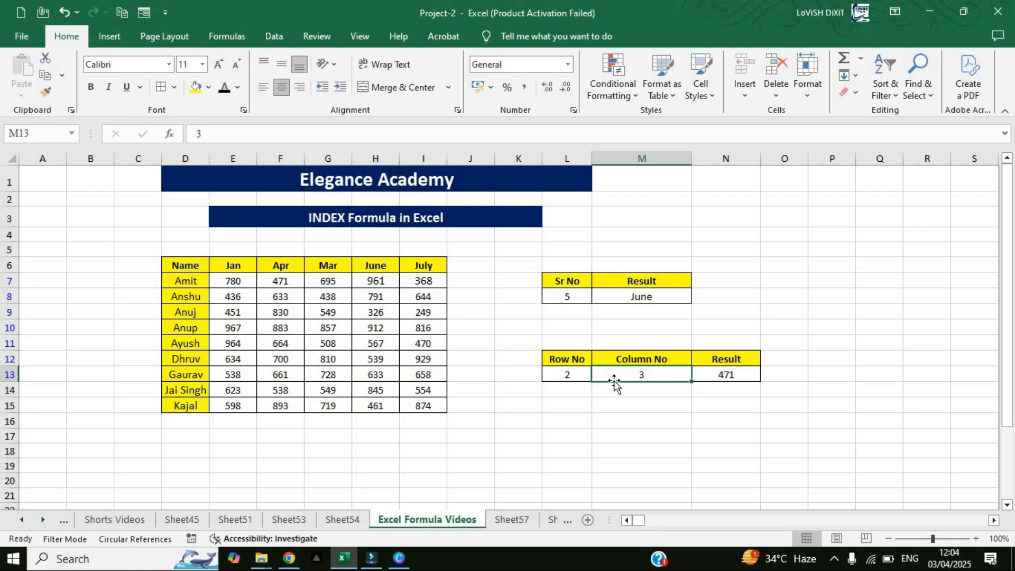
pyautogui.write('4')
pyautogui.click(647, 400)
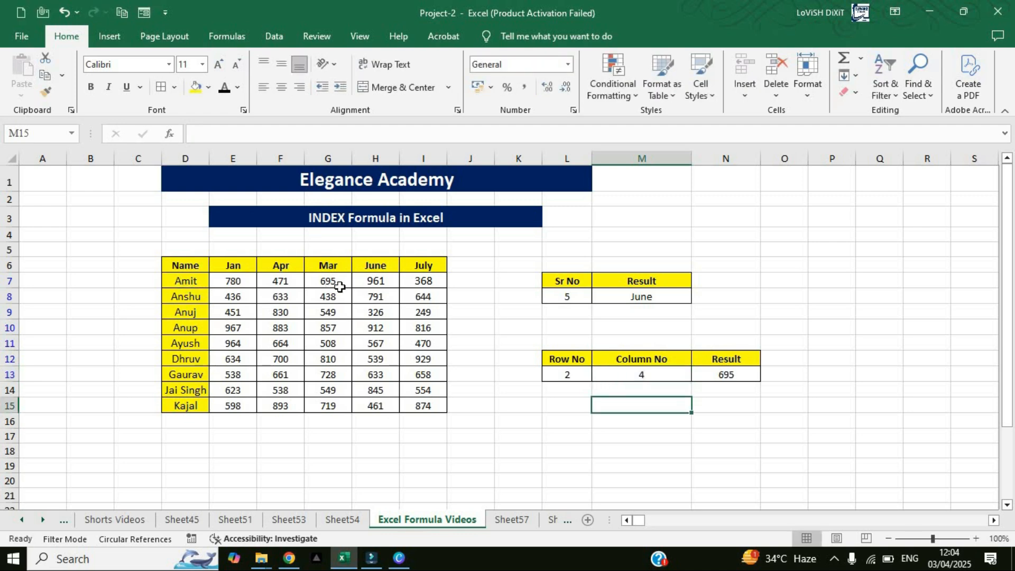
pyautogui.click(746, 377)
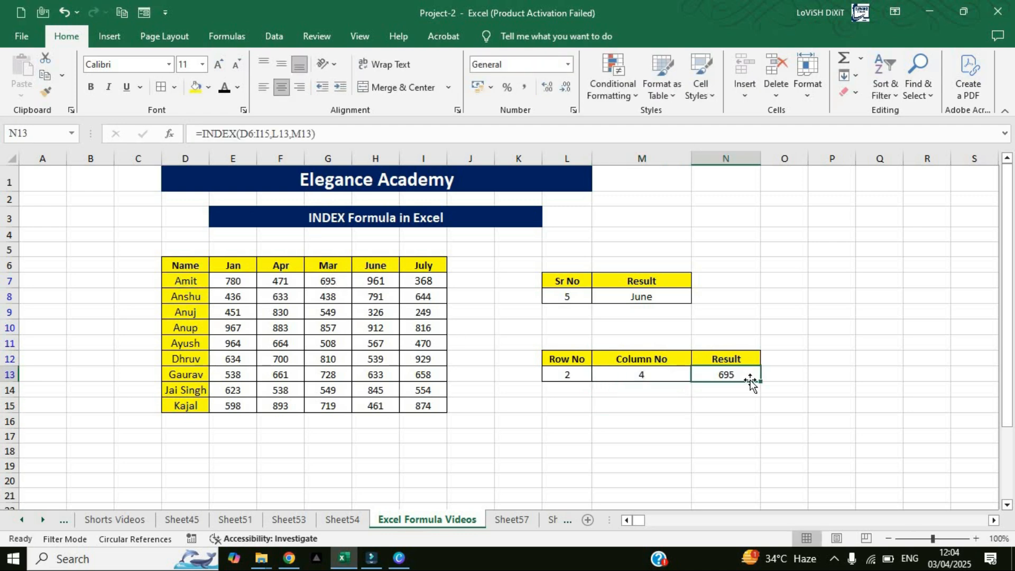
pyautogui.click(726, 402)
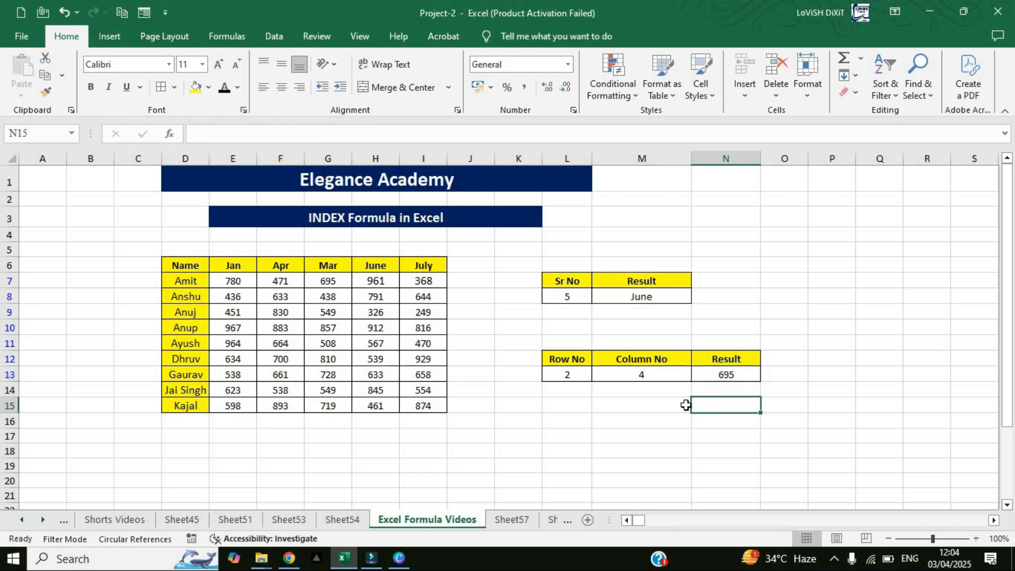